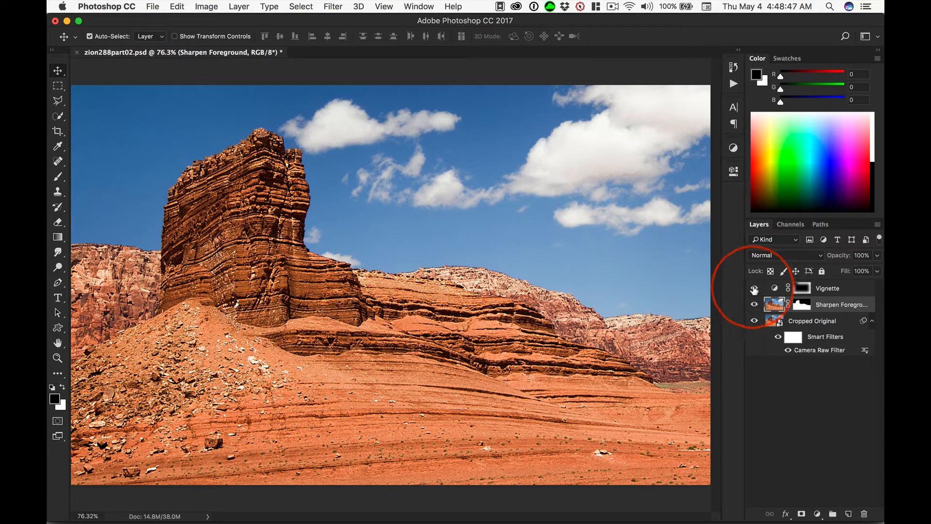
Toggle the Vignette layer's visibility repeatedly to compare the image with and without the darkened edges
left_click(755, 289)
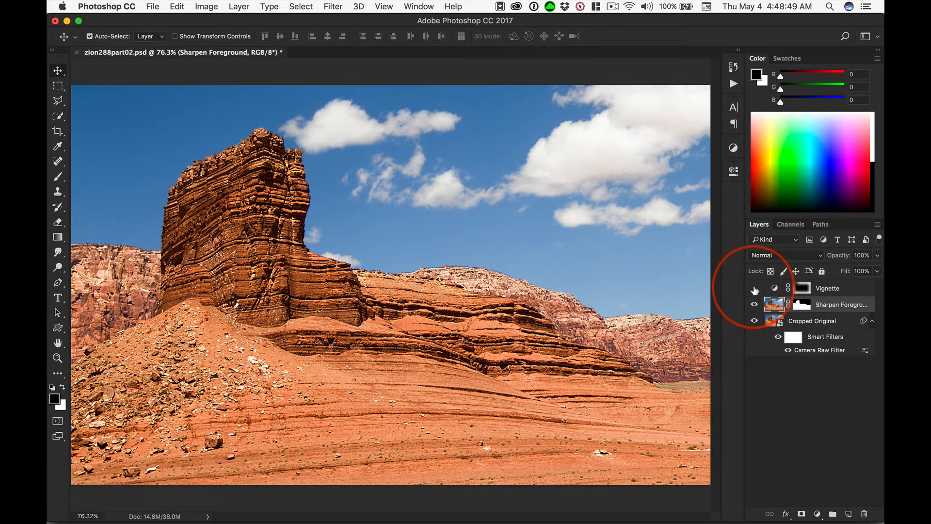
left_click(755, 289)
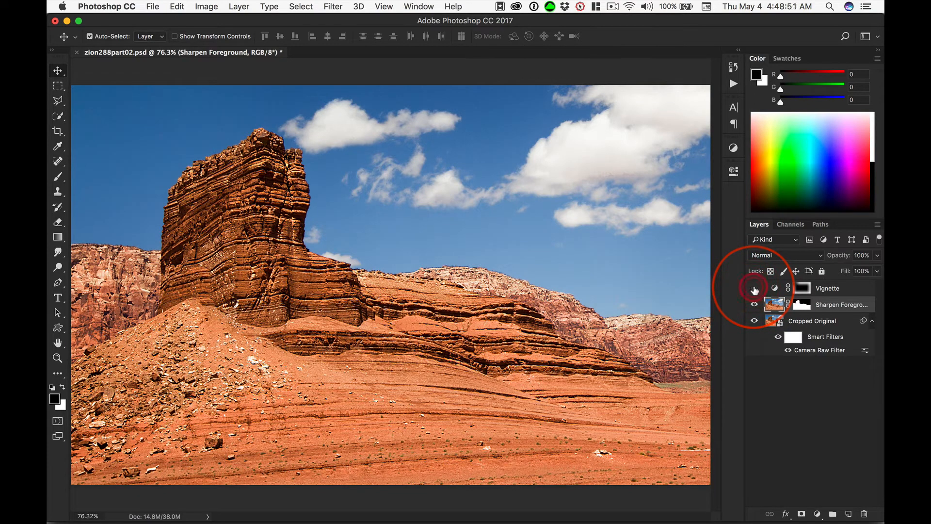
left_click(754, 289)
left_click(755, 289)
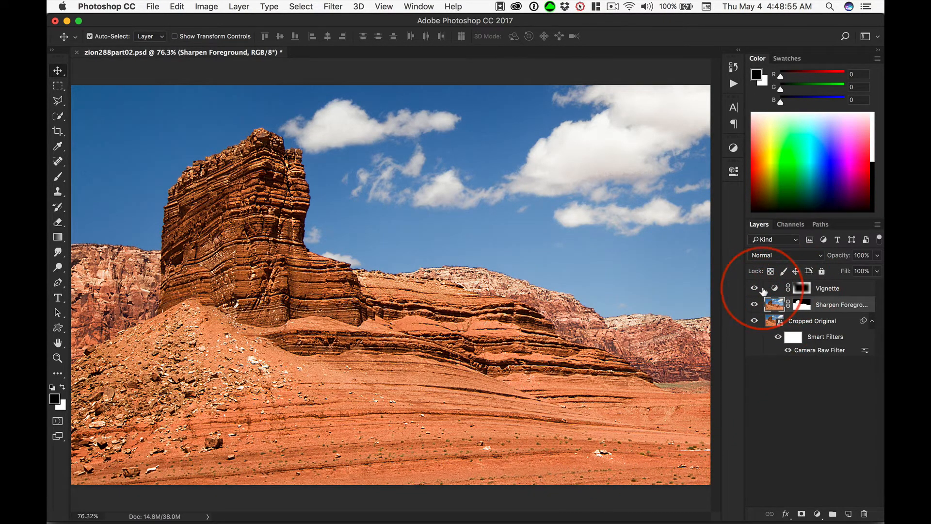
left_click(755, 289)
left_click(754, 289)
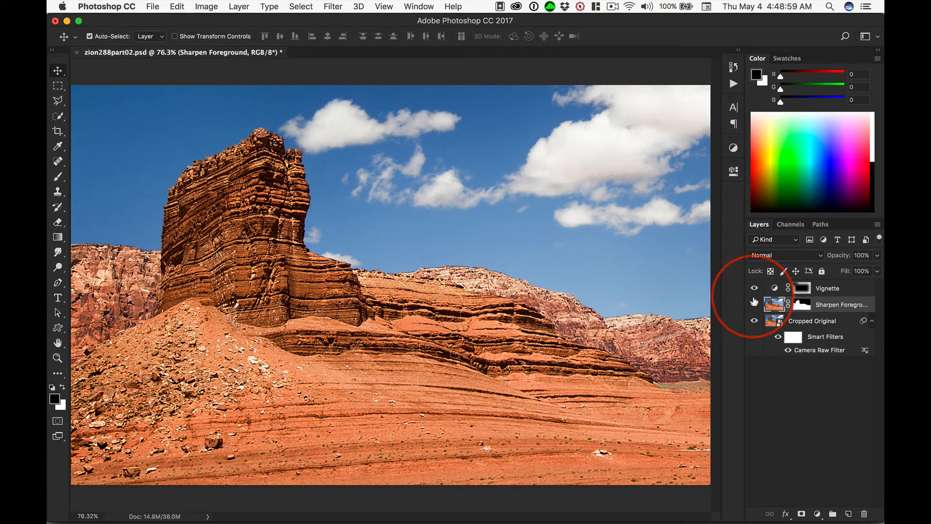
left_click(754, 289)
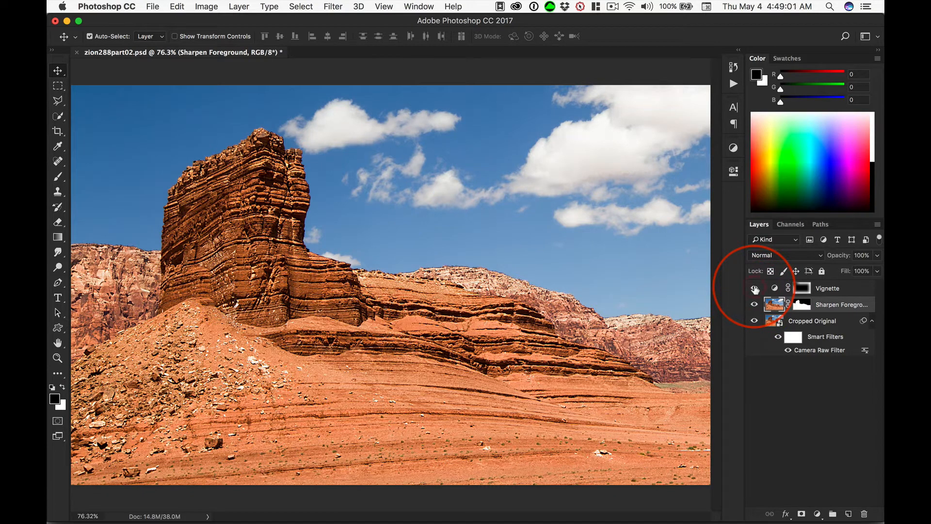
left_click(754, 289)
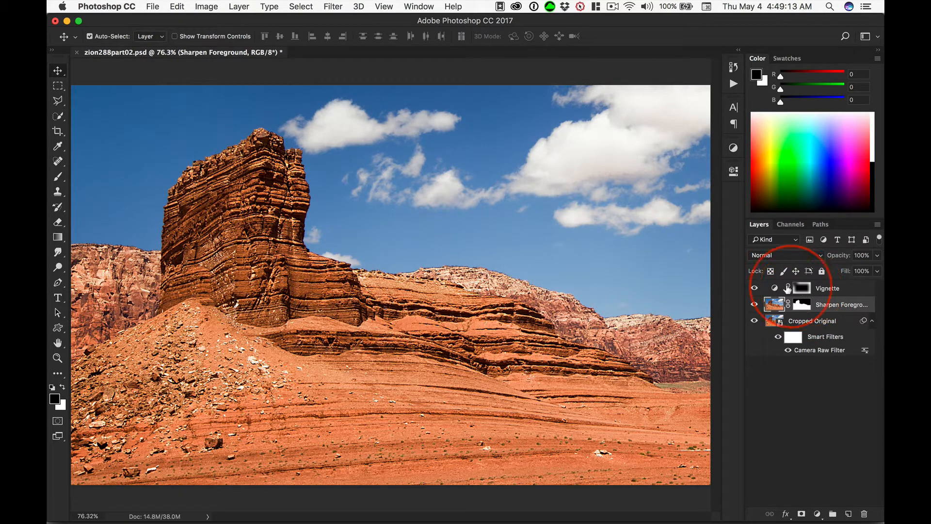
Delete the Vignette layer and add a Curves adjustment layer above the foreground sharpening layer
left_click(802, 289)
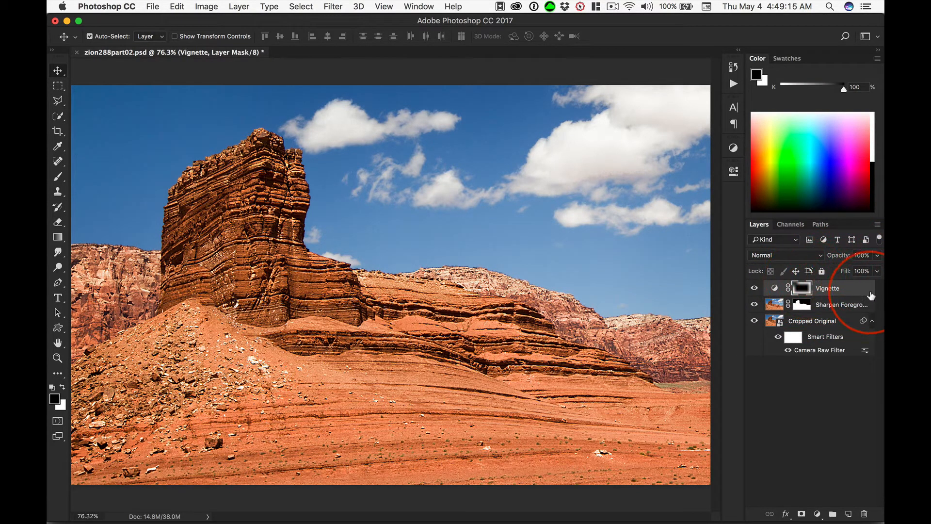
key("BackSpace")
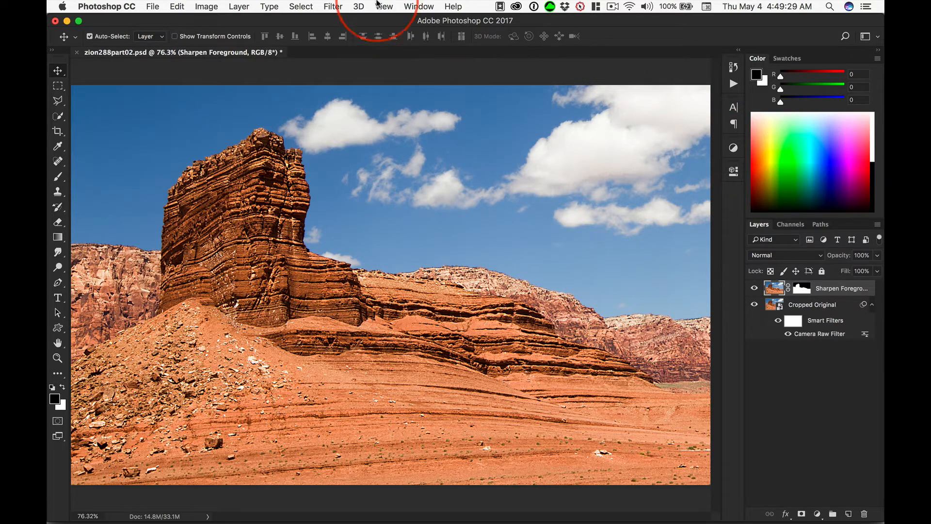
left_click(734, 148)
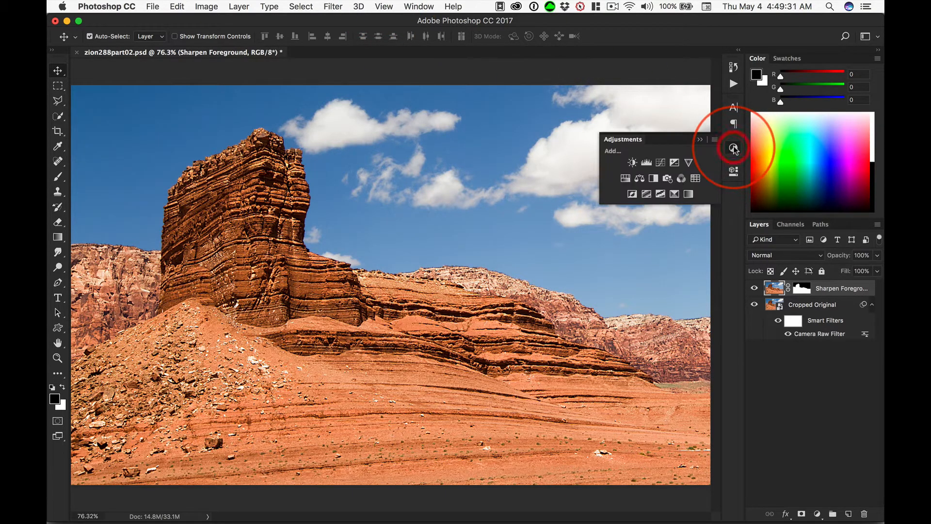
left_click(662, 163)
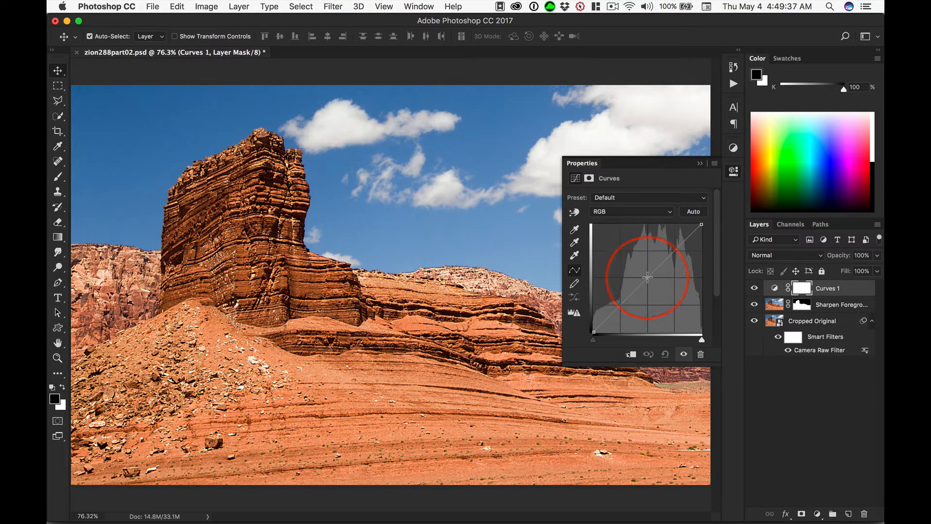
Darken the image by pulling the midpoint of the RGB curve slightly down, and compare it with and without the adjustment
left_click(647, 277)
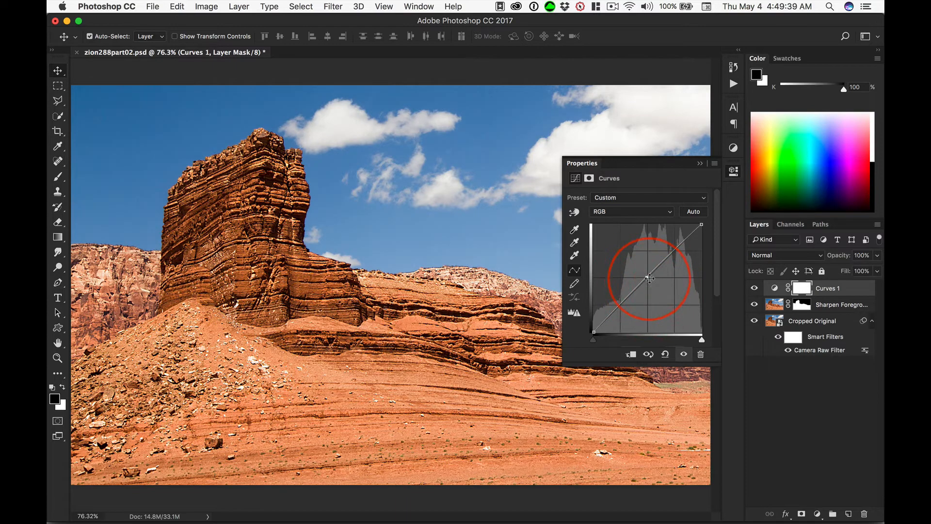
mouse_move(647, 276)
left_mouse_down()
mouse_move(646, 313)
mouse_move(648, 290)
left_mouse_up()
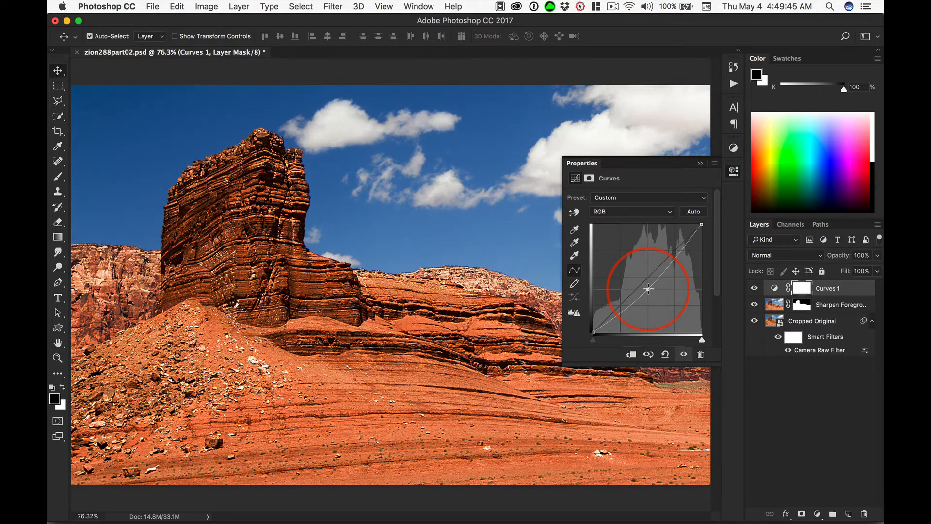
left_click(684, 354)
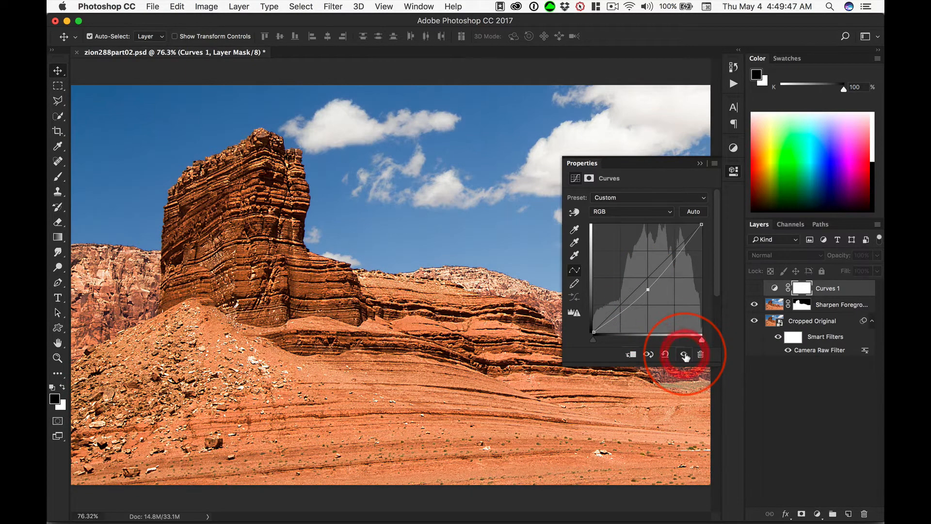
left_click(685, 355)
left_click(684, 354)
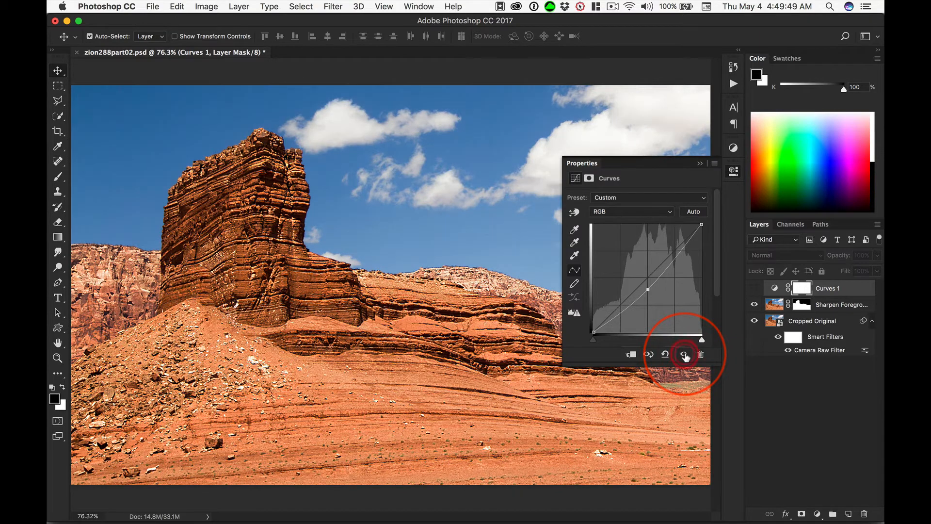
left_click(684, 355)
left_click(684, 354)
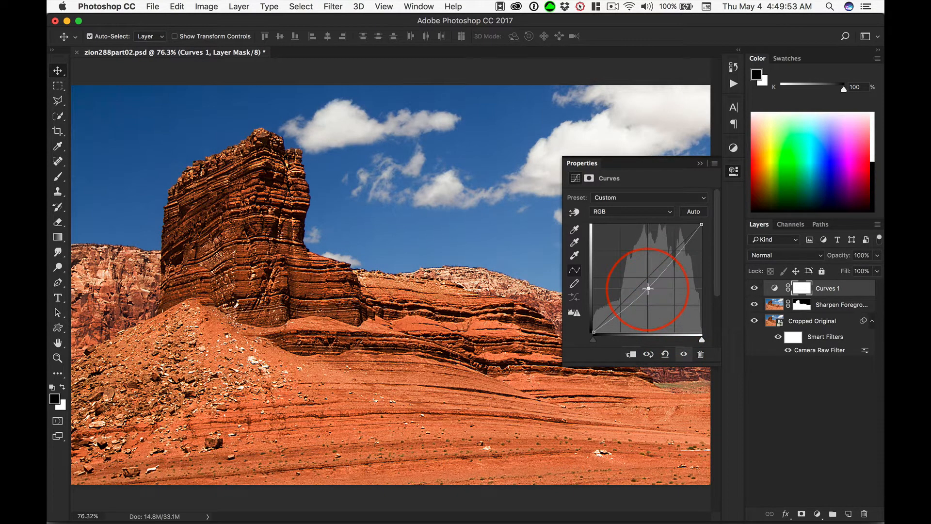
left_click(701, 163)
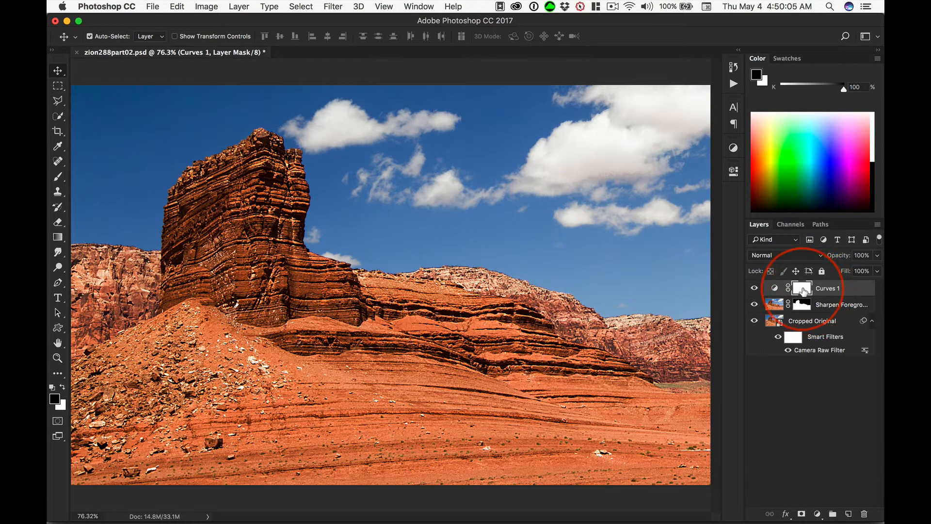
Load the Curves layer mask as a selection and check the image dimensions with temporary rulers set to pixels
key("super")
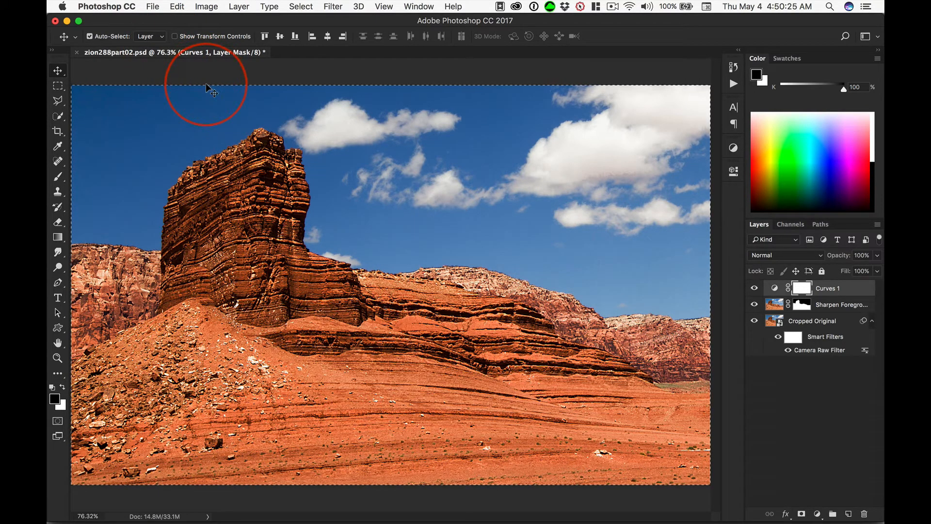
key("super+r")
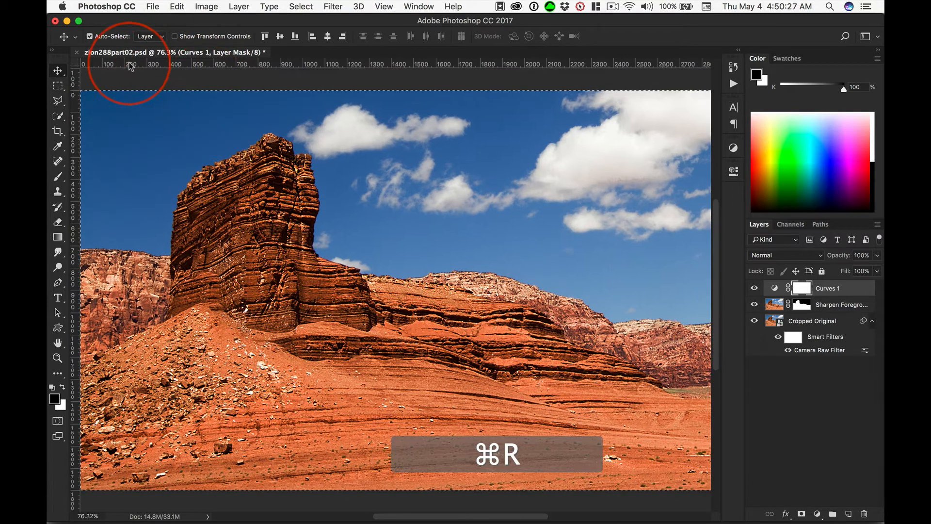
right_click(284, 66)
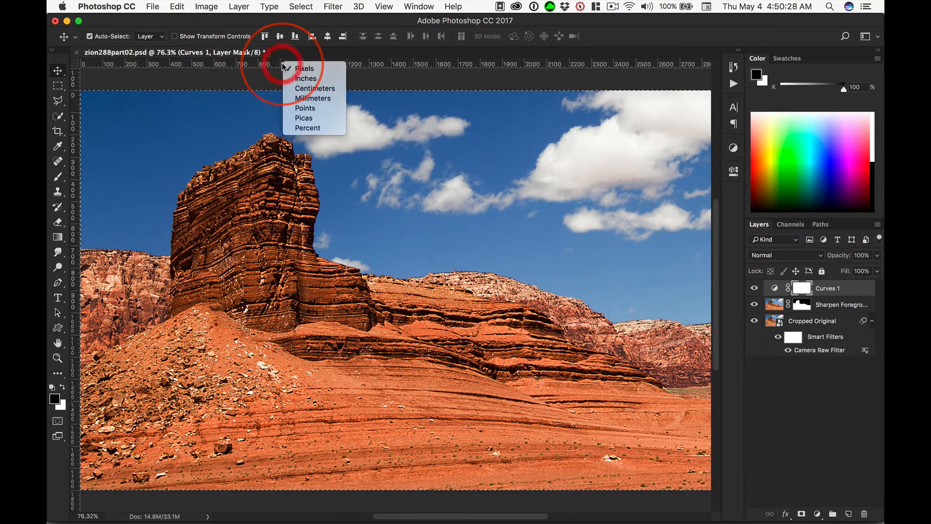
left_click(307, 71)
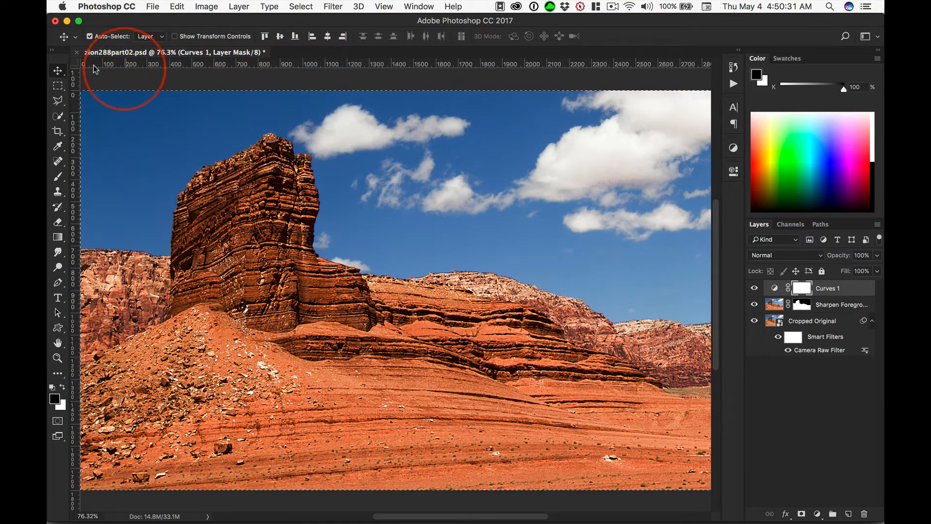
left_click_drag(94, 69, 176, 145)
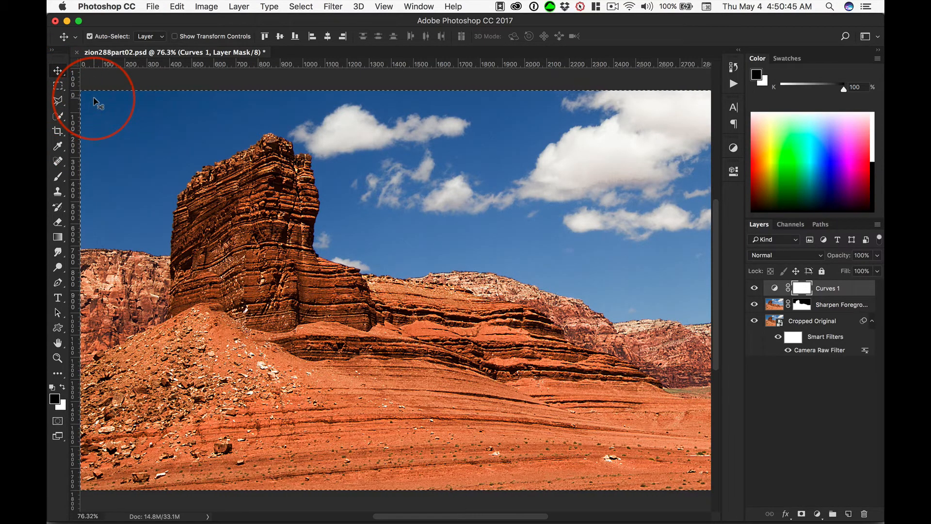
key("super+r")
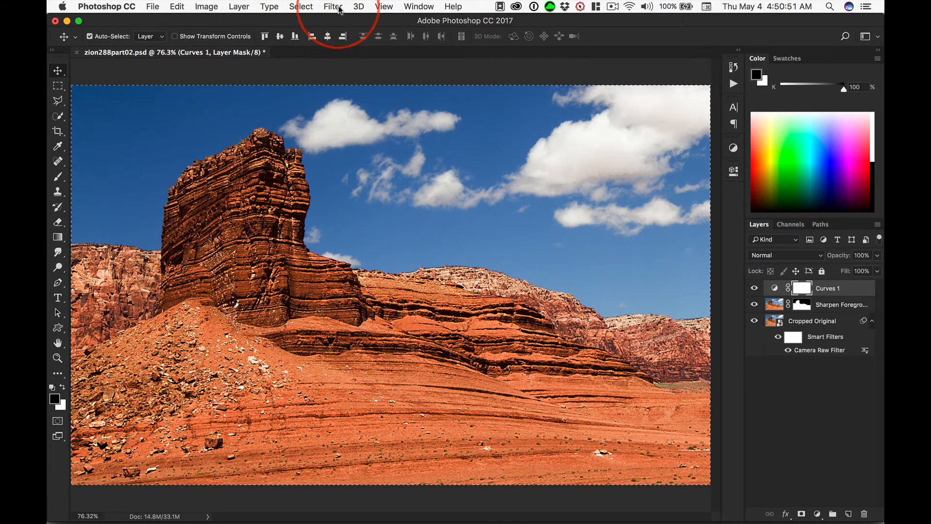
Contract the selection by 250 pixels with the effect applied at canvas bounds
left_click(299, 7)
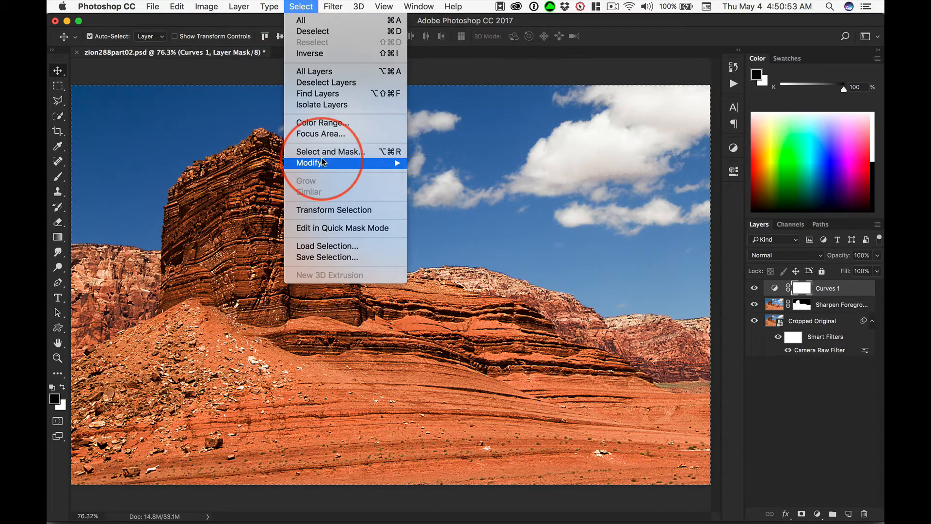
mouse_move(388, 163)
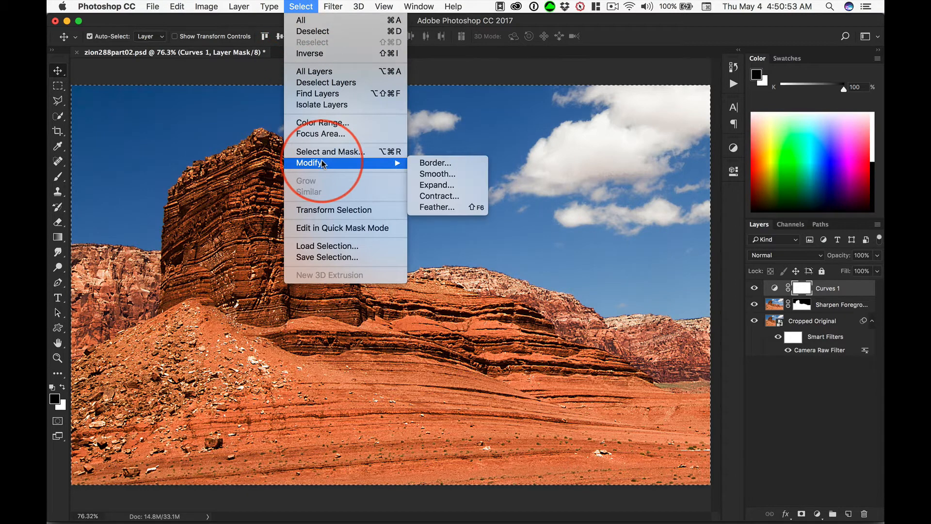
left_click(440, 196)
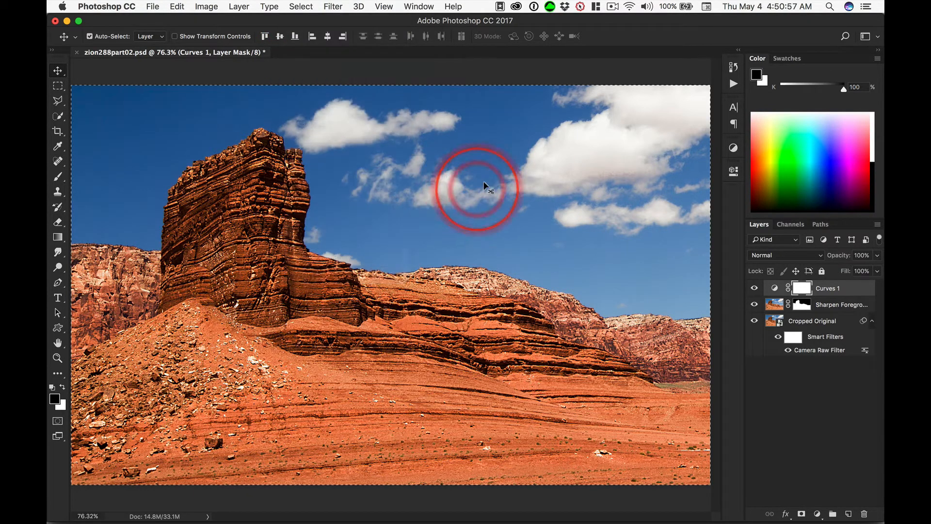
left_click_drag(432, 140, 428, 132)
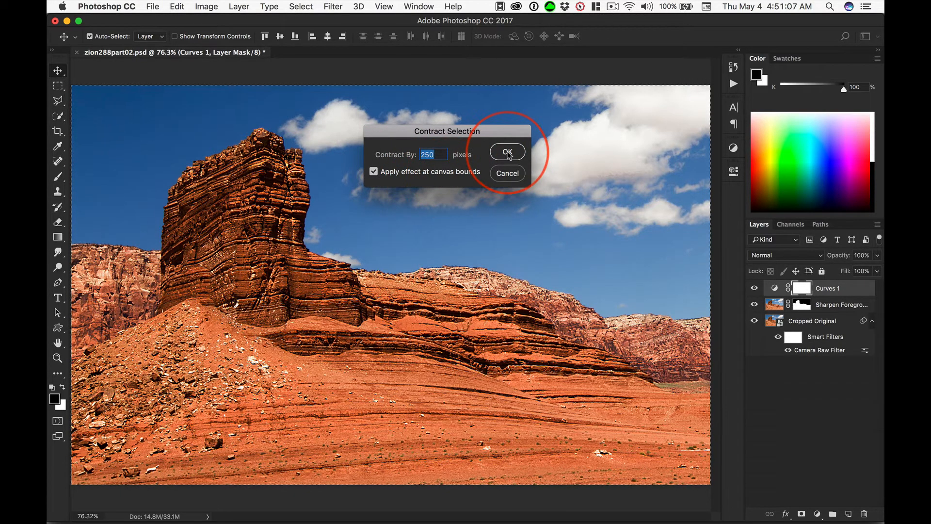
left_click(508, 153)
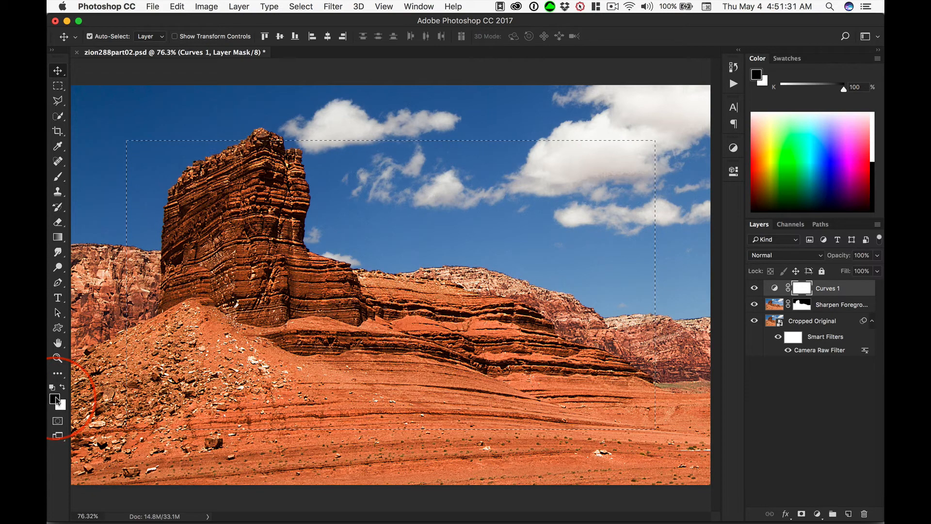
Fill the selected central area of the Curves layer mask with black and deselect it
key("alt")
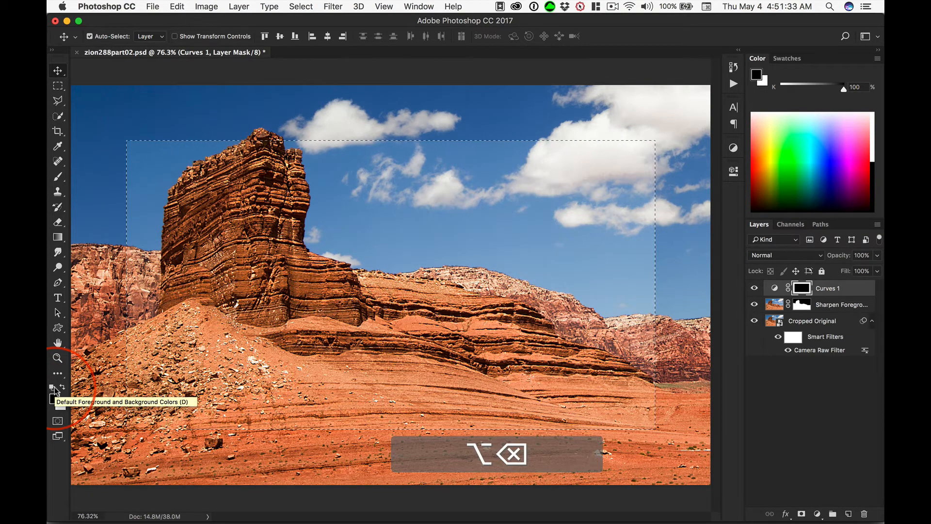
key("super+d")
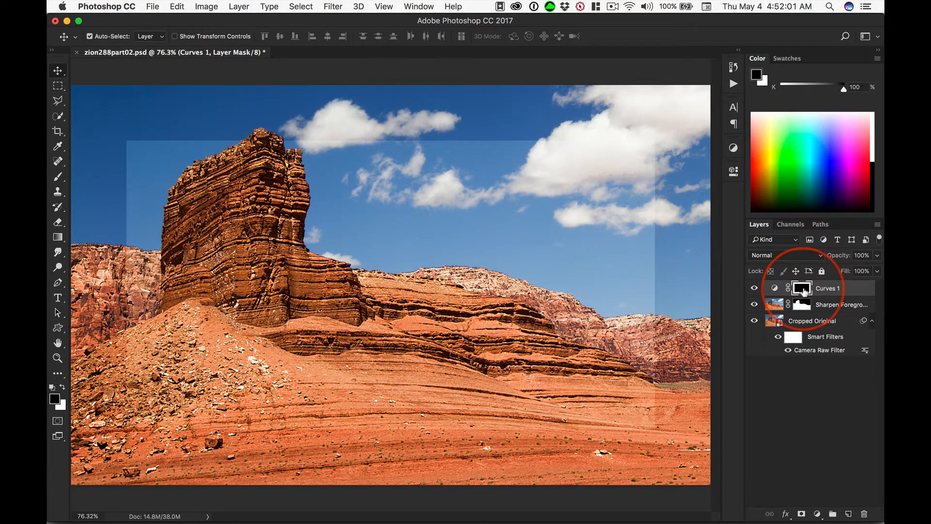
Feather the Curves layer mask to 147.6 px to soften the vignette's edges
double_click(803, 290)
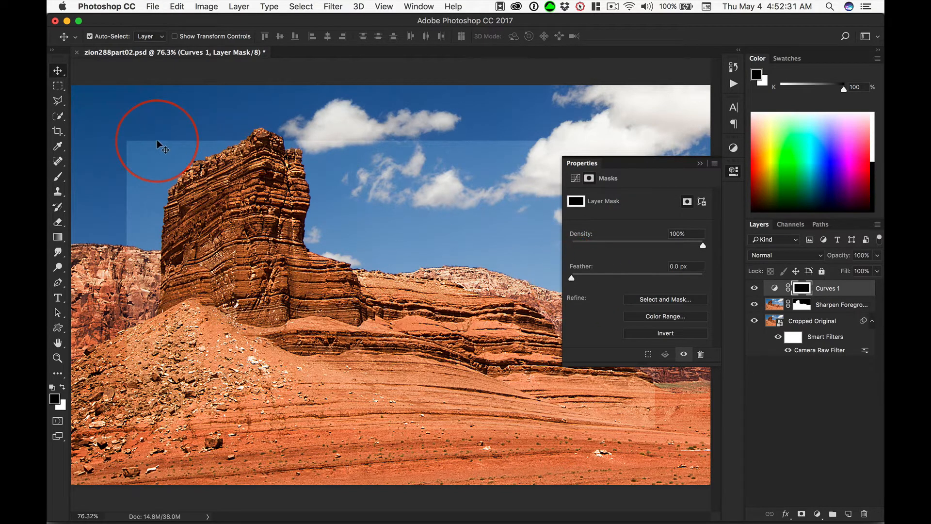
left_click_drag(572, 278, 666, 281)
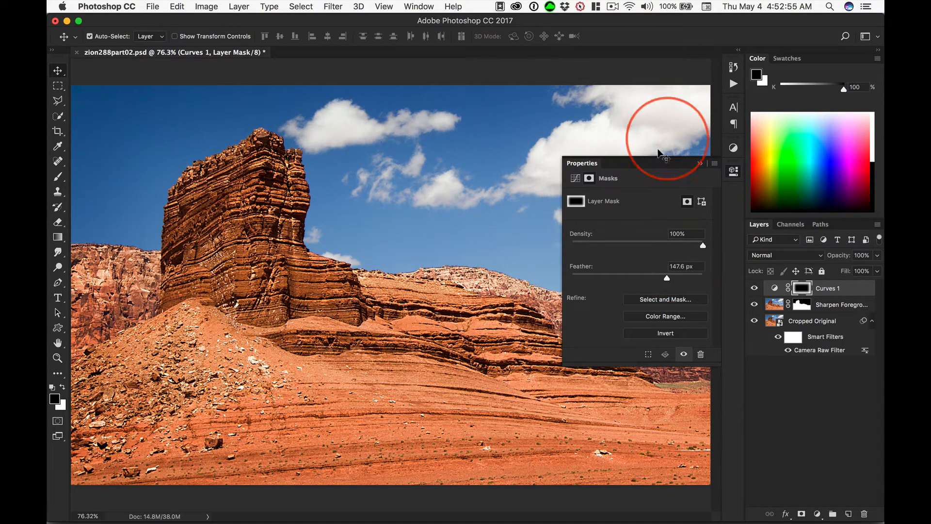
left_click(699, 165)
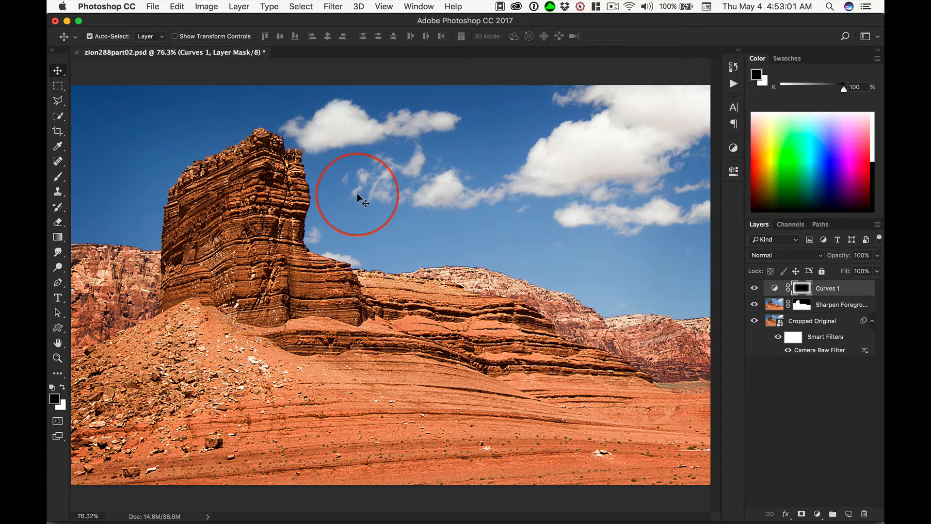
Activate the Brush tool and check its tip's size and hardness settings
key("b")
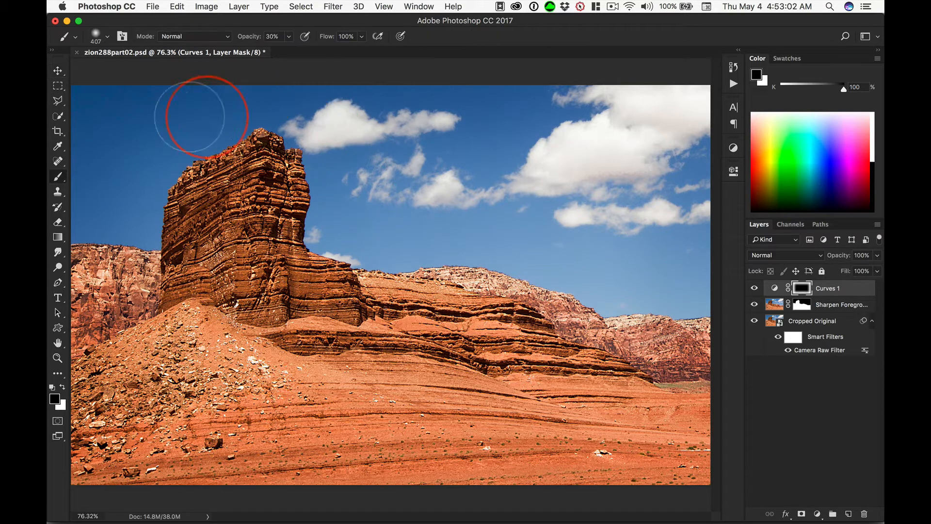
right_click(61, 176)
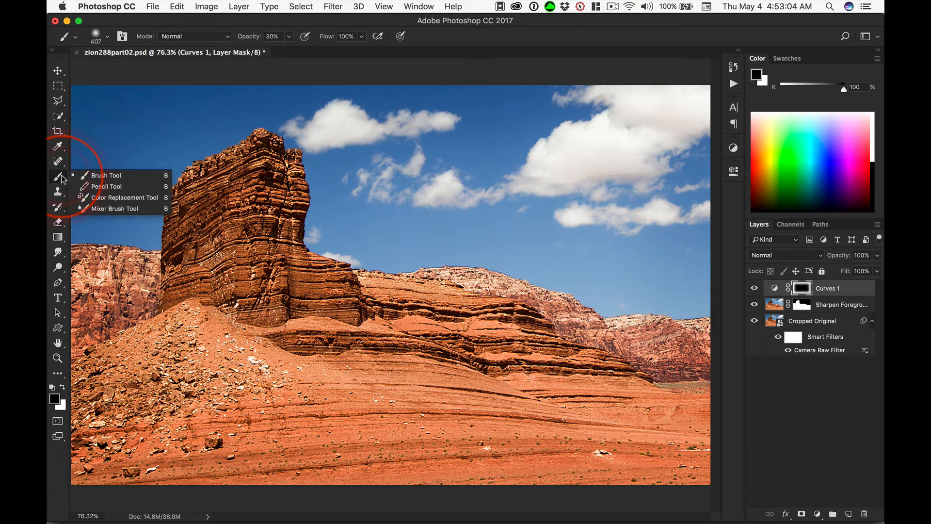
left_click(111, 178)
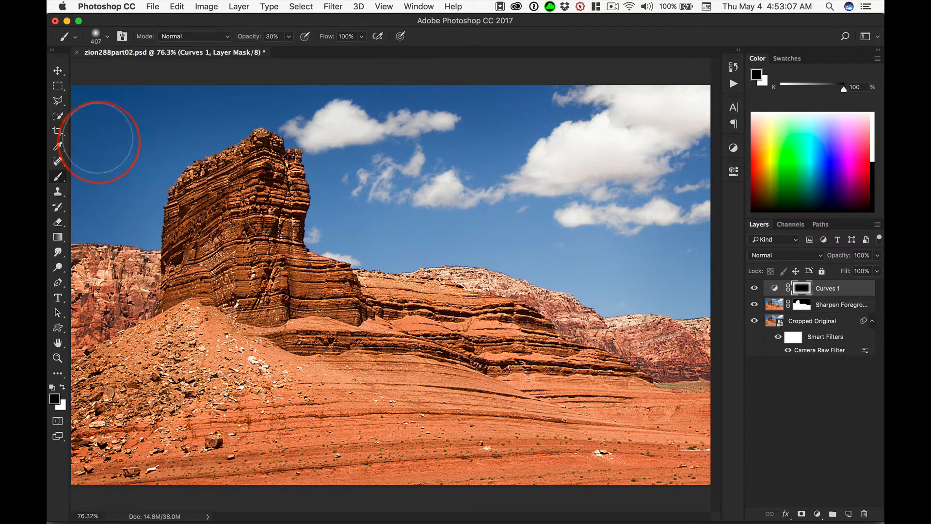
left_click(96, 37)
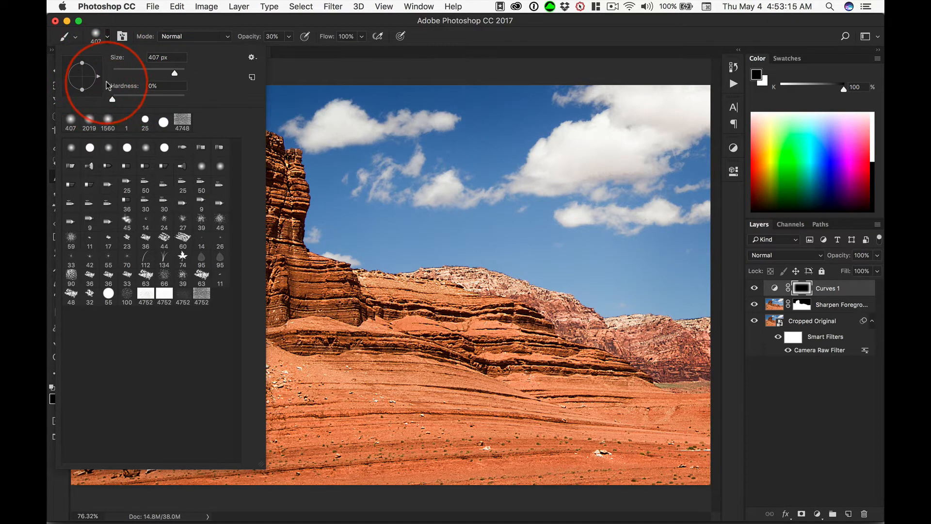
left_click(95, 39)
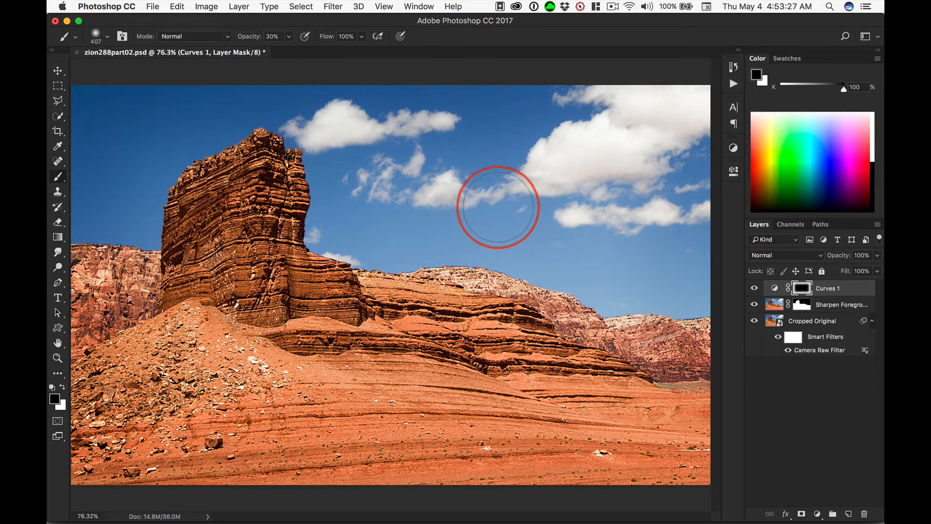
Resize the soft brush to 549 px, keeping 0% hardness and 30% opacity
key("bracketright")
key("bracketright")
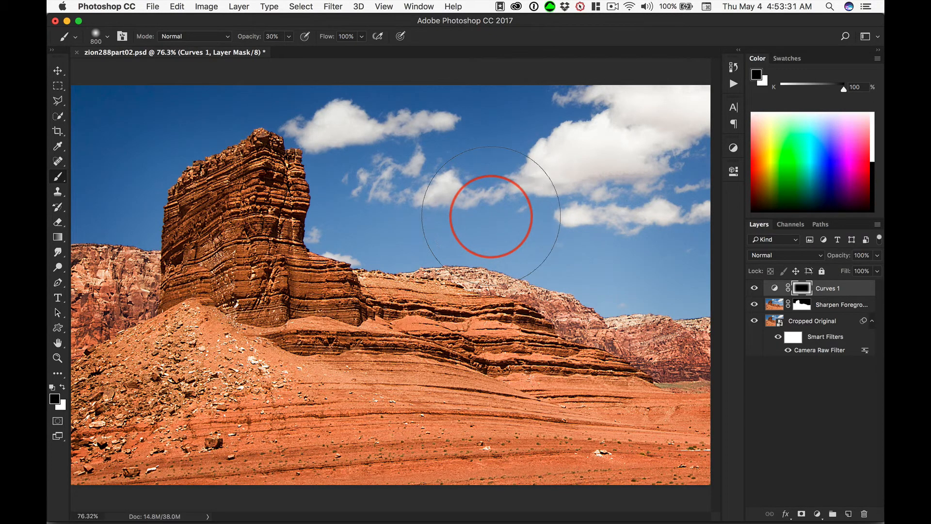
key("bracketleft")
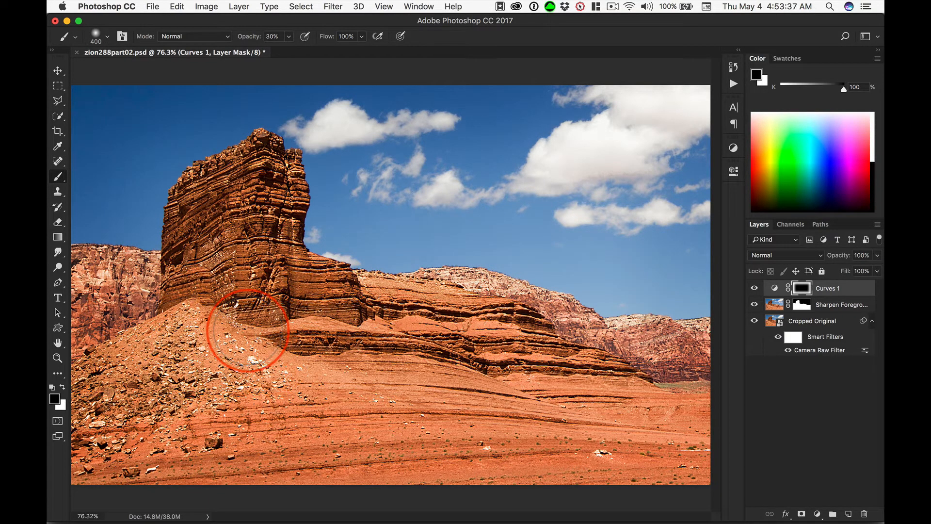
key("alt")
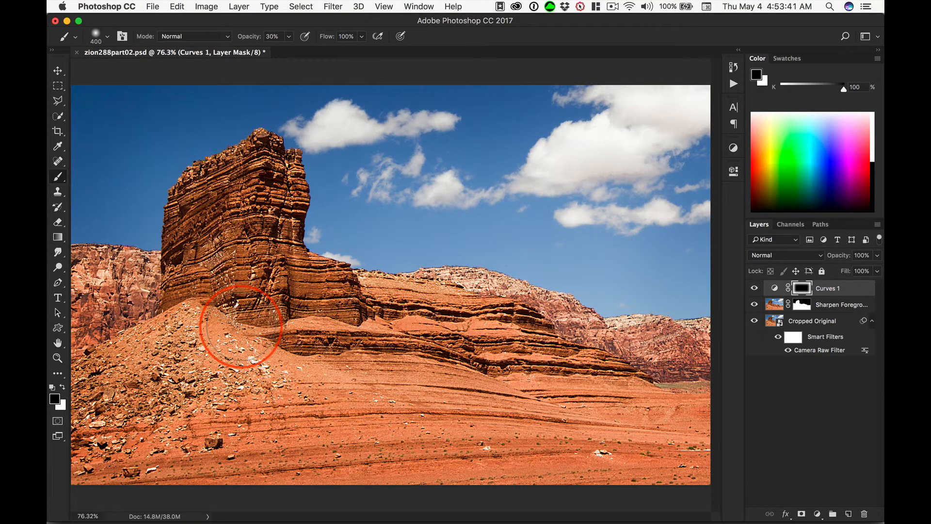
mouse_move(241, 325)
left_mouse_down()
mouse_move(238, 417)
mouse_move(247, 518)
mouse_move(255, 521)
mouse_move(261, 232)
left_mouse_up()
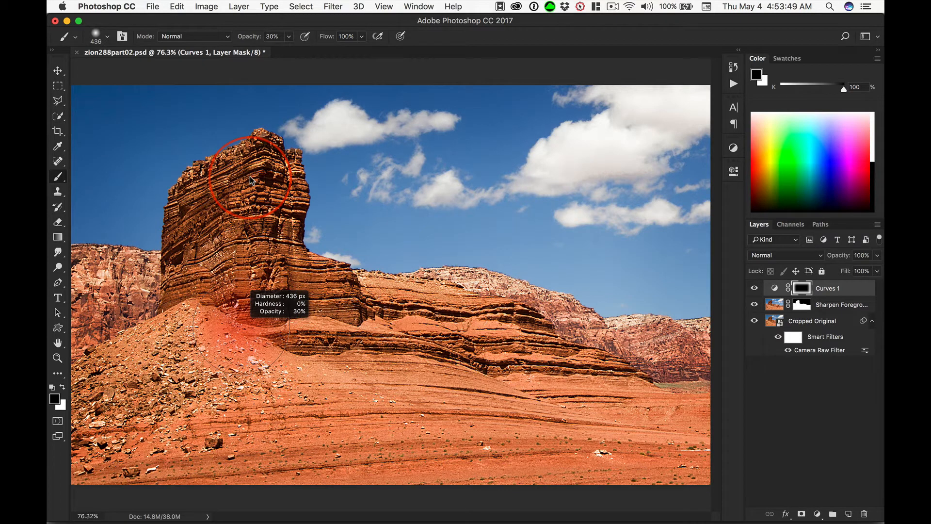
mouse_move(250, 180)
left_mouse_down()
mouse_move(196, 187)
mouse_move(218, 181)
mouse_move(289, 194)
mouse_move(276, 191)
left_mouse_up()
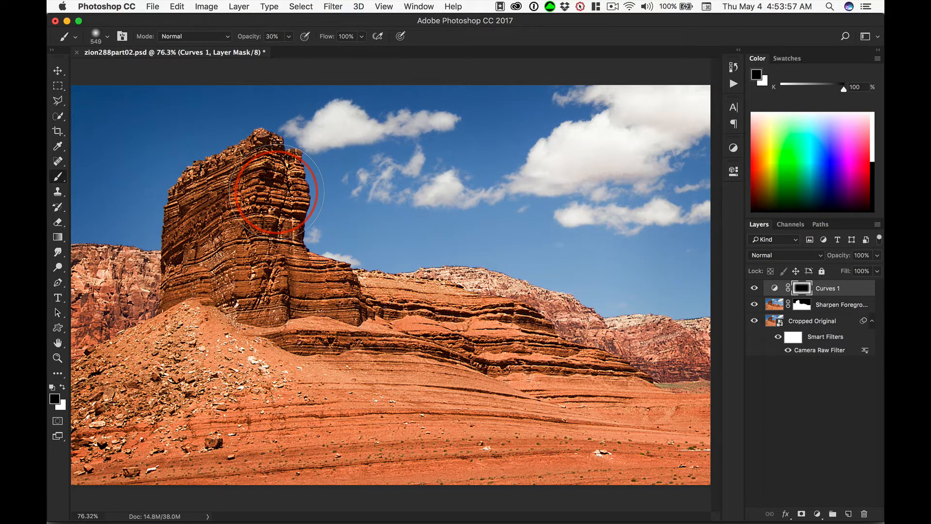
In full-screen mode with the menu bar, paint black at 30% opacity on the Curves mask over the upper-left sky edge to lighten the vignette
key("f")
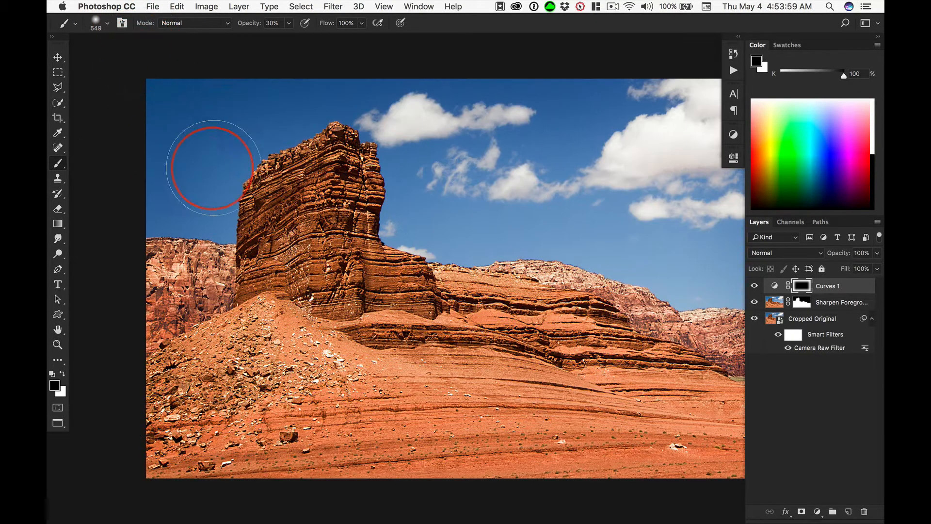
mouse_move(271, 149)
left_mouse_down()
mouse_move(272, 168)
mouse_move(261, 153)
left_mouse_up()
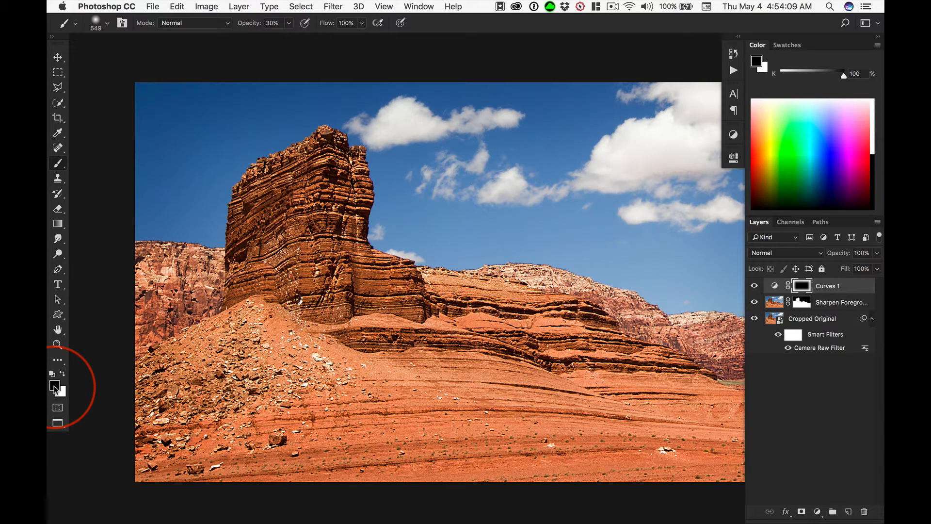
left_click(62, 373)
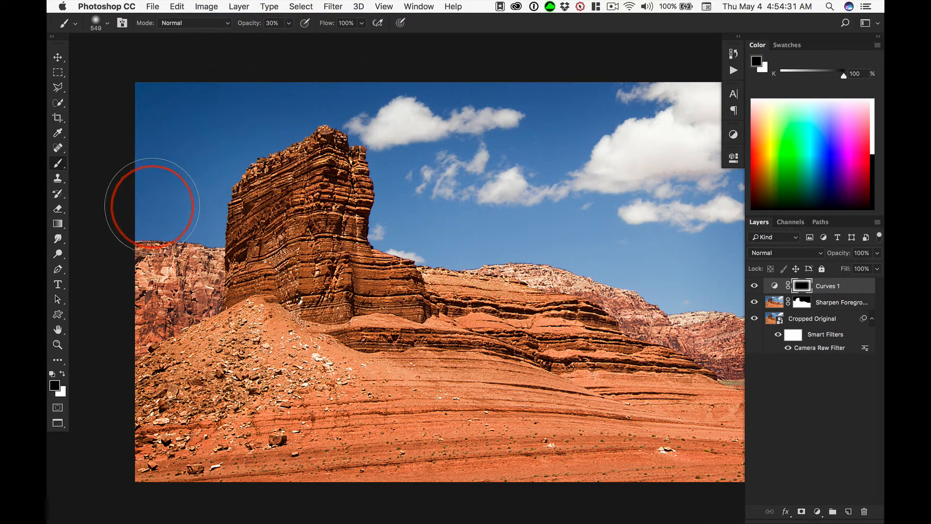
left_click(136, 135)
mouse_move(137, 135)
left_mouse_down()
mouse_move(179, 89)
mouse_move(302, 86)
mouse_move(223, 123)
mouse_move(176, 168)
mouse_move(198, 121)
mouse_move(264, 91)
mouse_move(191, 87)
mouse_move(139, 104)
mouse_move(135, 191)
mouse_move(134, 83)
mouse_move(301, 82)
mouse_move(161, 107)
mouse_move(157, 131)
mouse_move(154, 115)
mouse_move(252, 92)
mouse_move(163, 157)
mouse_move(267, 98)
mouse_move(192, 112)
mouse_move(248, 97)
mouse_move(151, 196)
mouse_move(145, 104)
mouse_move(305, 71)
mouse_move(201, 123)
mouse_move(181, 177)
mouse_move(220, 111)
mouse_move(286, 90)
mouse_move(183, 166)
mouse_move(172, 197)
mouse_move(148, 205)
mouse_move(131, 169)
mouse_move(122, 85)
mouse_move(296, 75)
mouse_move(156, 203)
mouse_move(144, 108)
mouse_move(218, 87)
mouse_move(312, 83)
mouse_move(206, 154)
mouse_move(184, 190)
left_mouse_up()
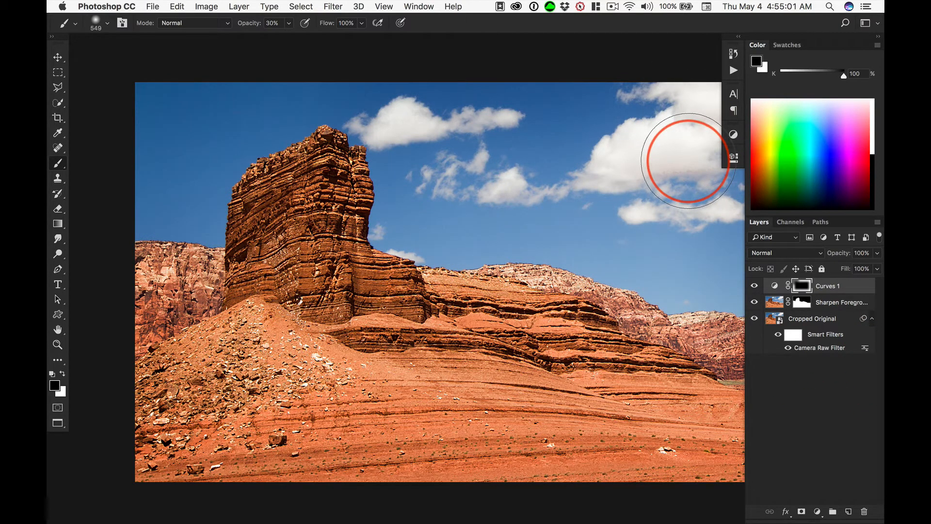
Return to the standard screen mode and fit the whole image in the window
key("f")
key("f")
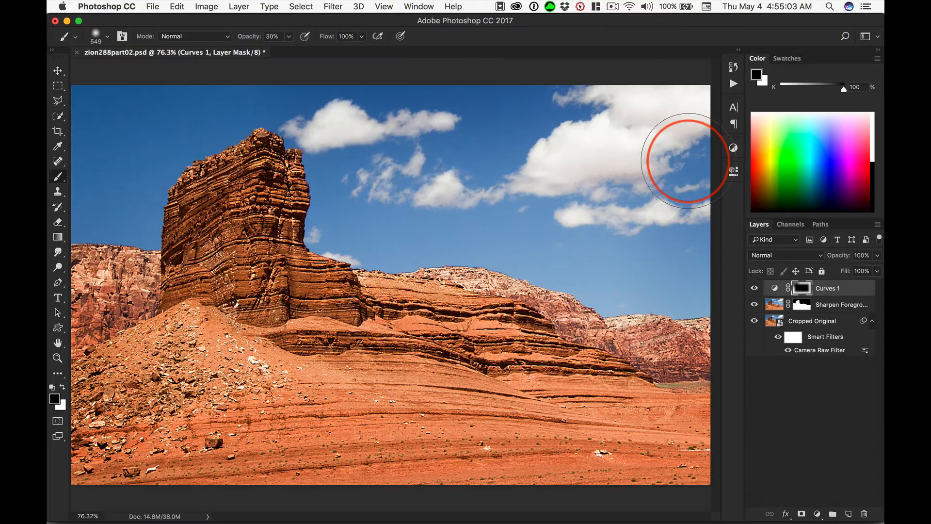
key("super+o")
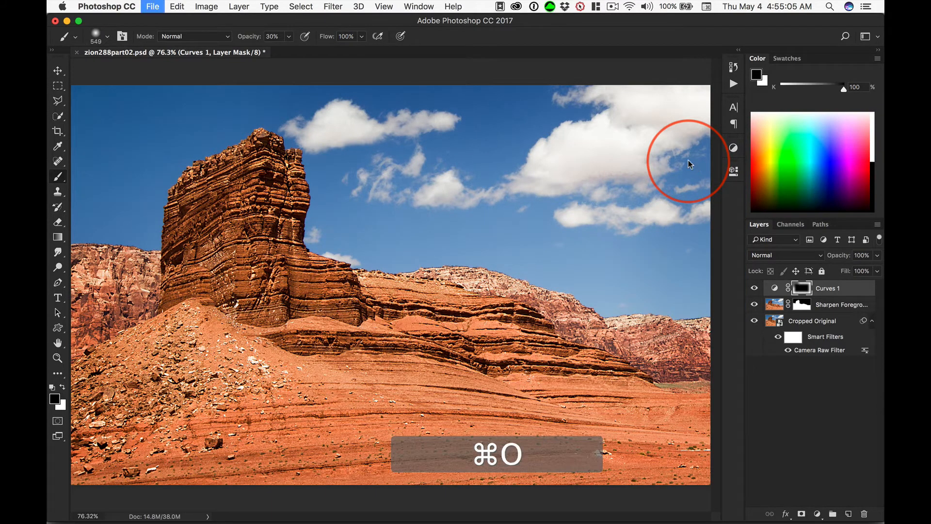
key("Escape")
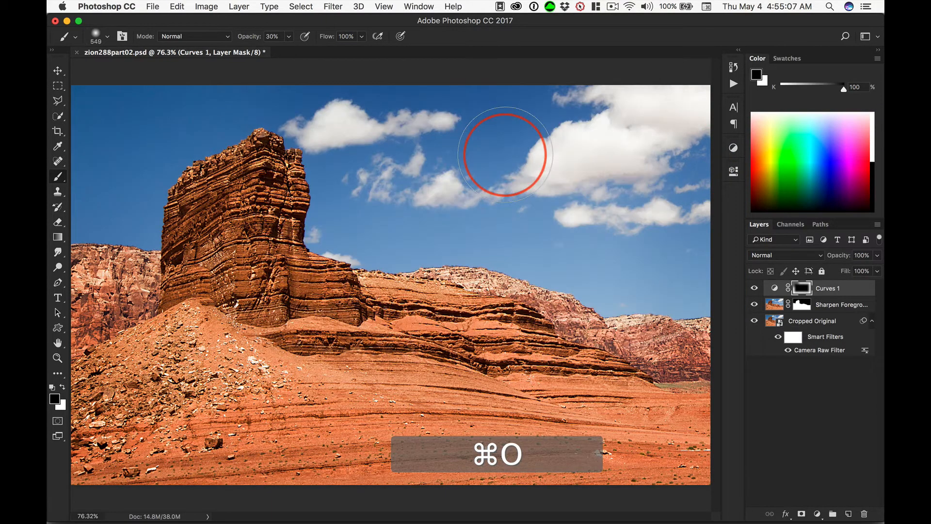
key("super+0")
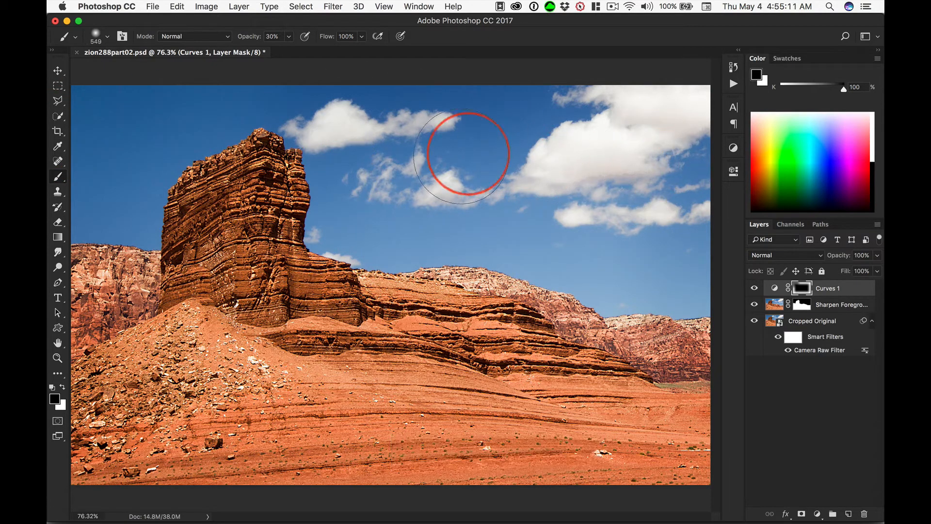
Hide and reshow the Curves 1 and Sharpen Foreground layers to compare the photo before and after
left_click(754, 289)
left_click(755, 305)
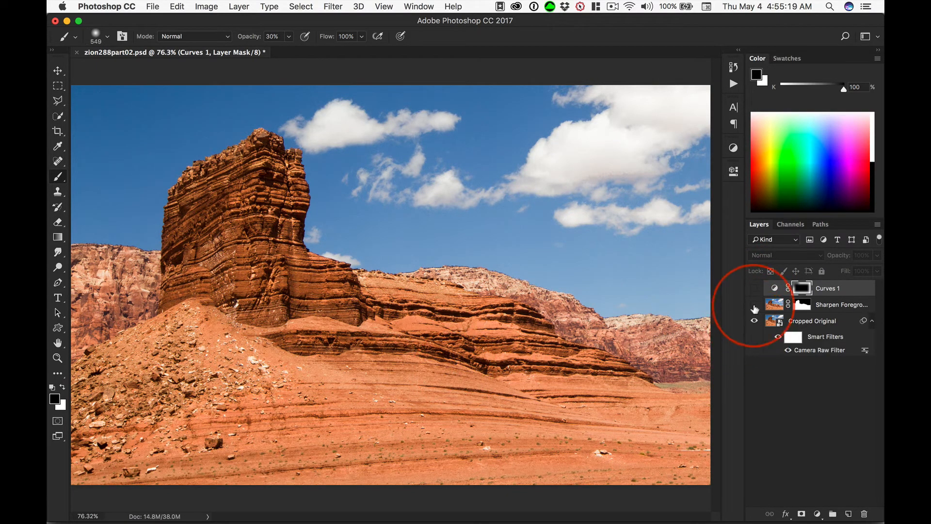
left_click_drag(754, 306, 755, 289)
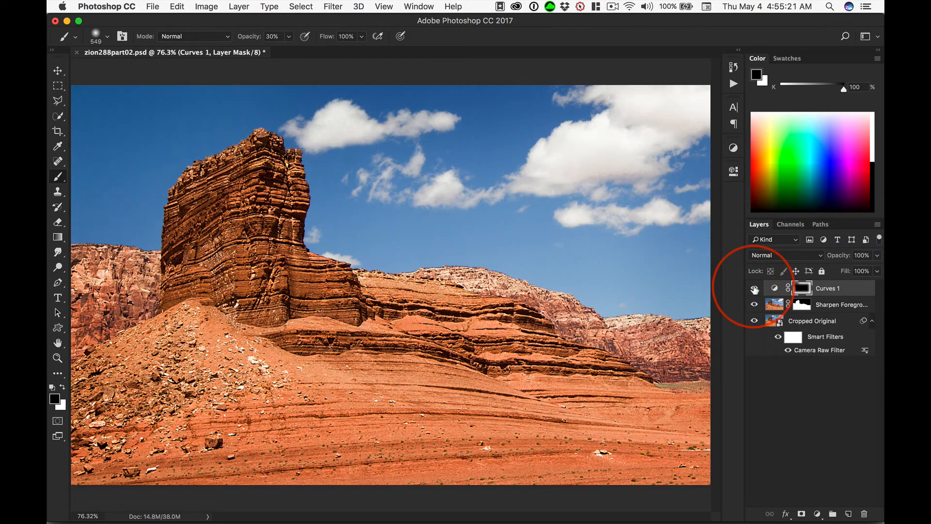